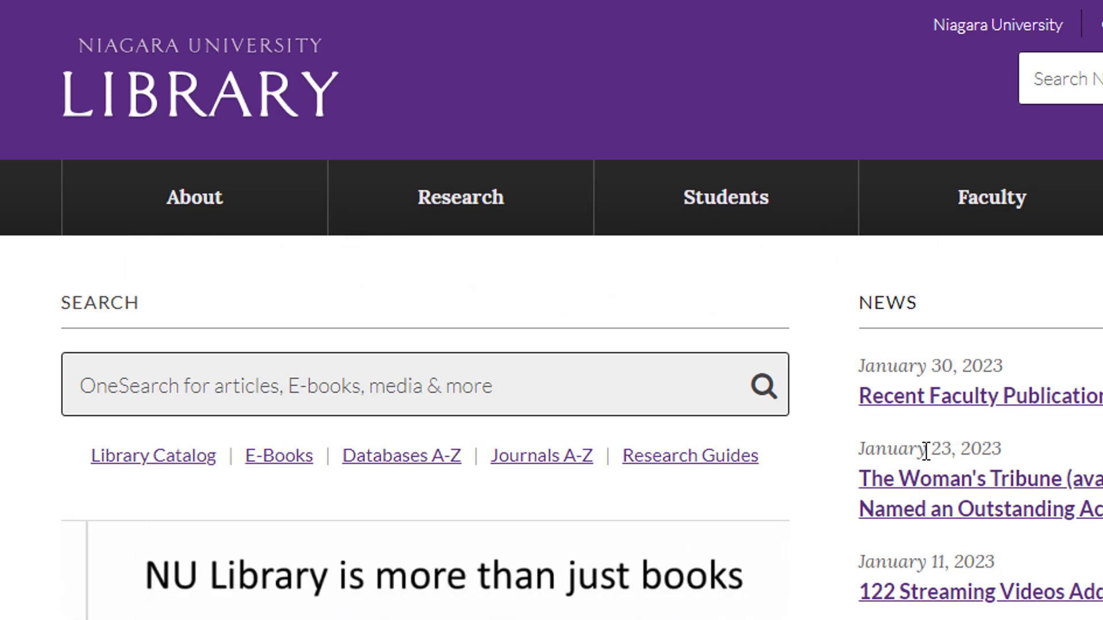
Open the Databases A–Z list and follow the EBSCOhost link to Academic Search Premier.
left_click(419, 458)
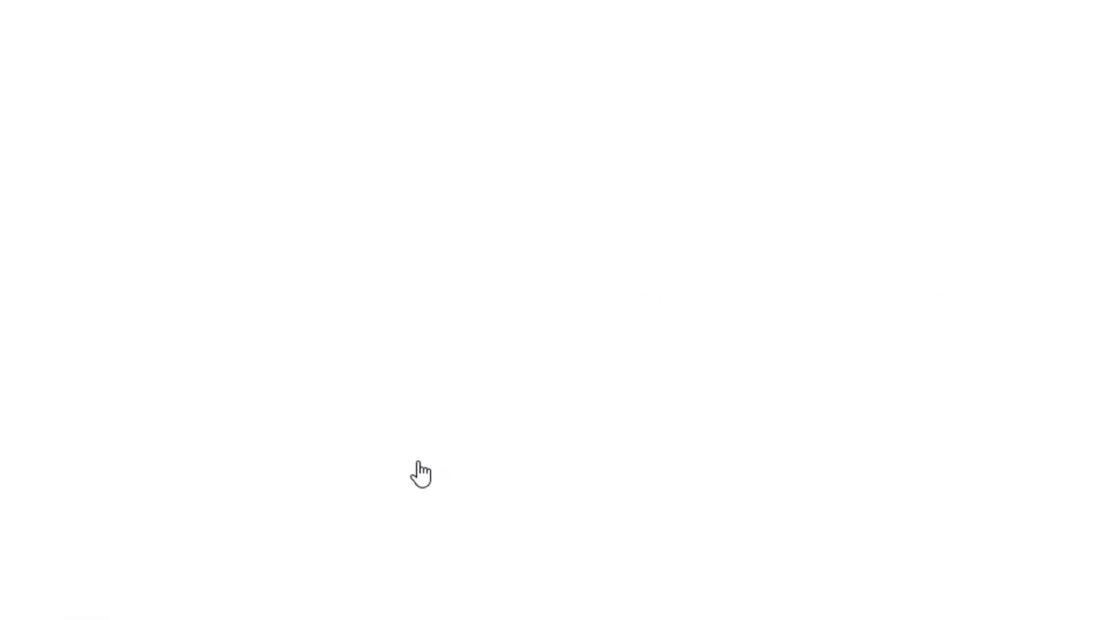
scroll(551, 311, "down", 20)
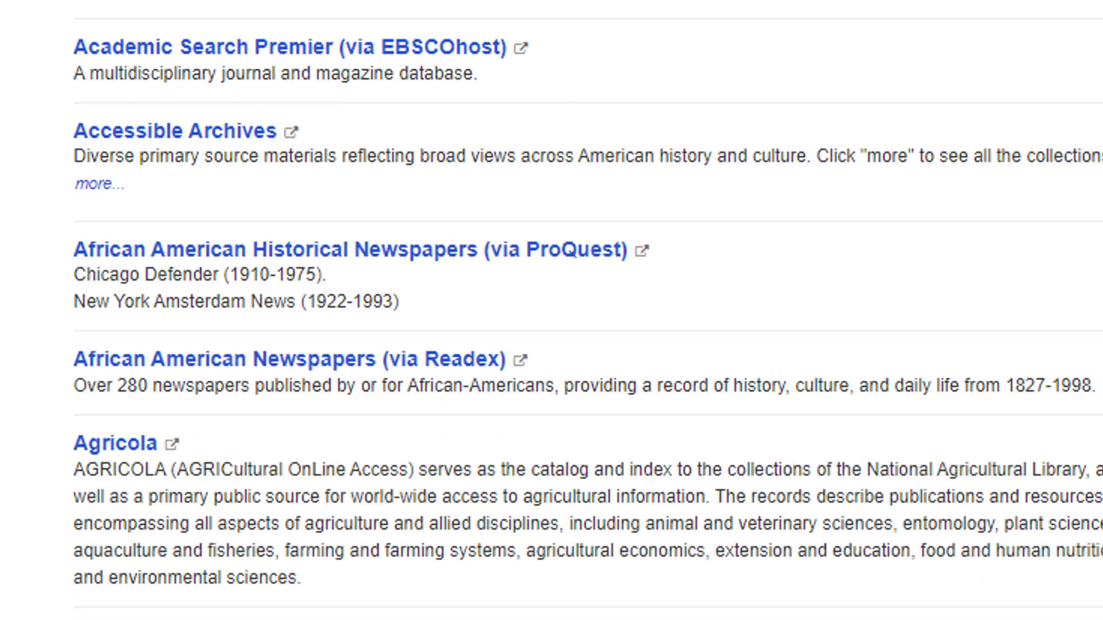
scroll(146, 544, "down", 10)
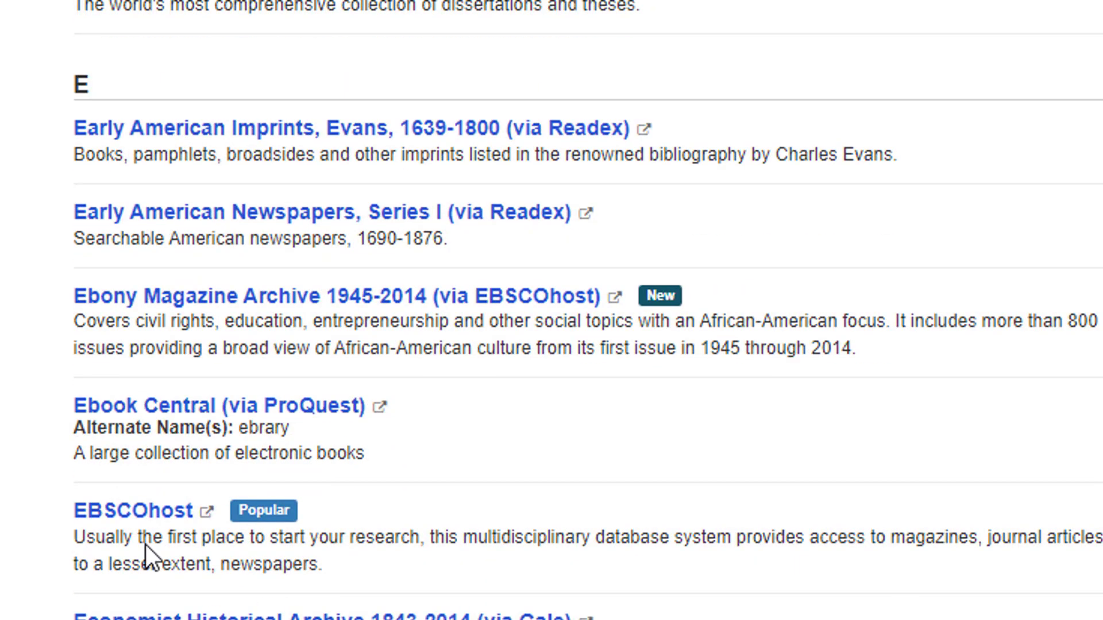
scroll(637, 508, "up", 10)
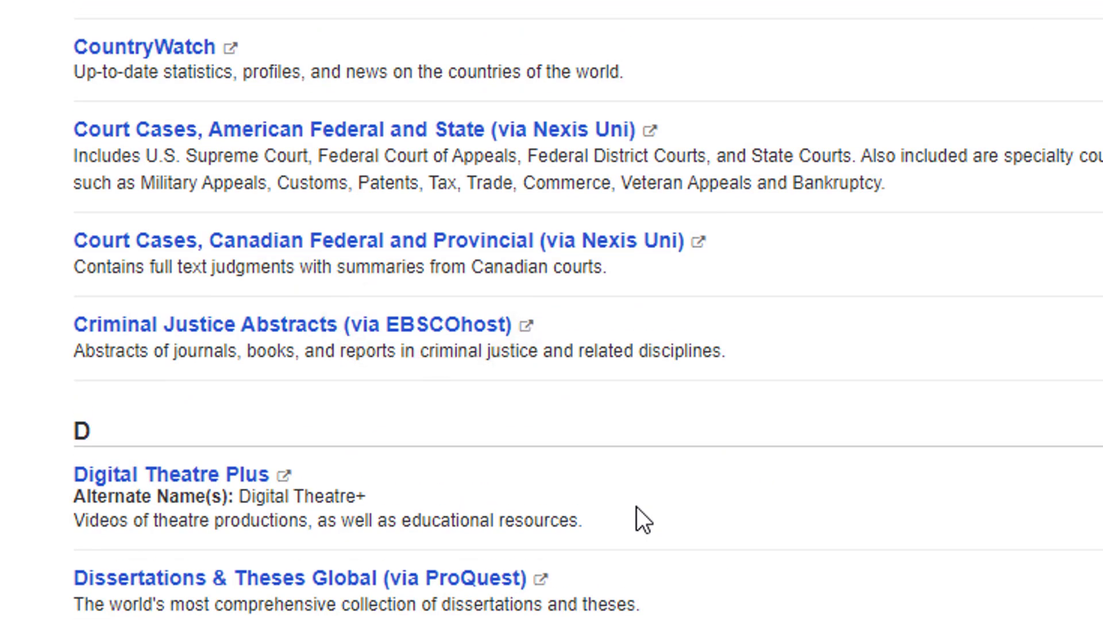
scroll(637, 508, "up", 5)
scroll(860, 525, "up", 7)
scroll(859, 525, "up", 10)
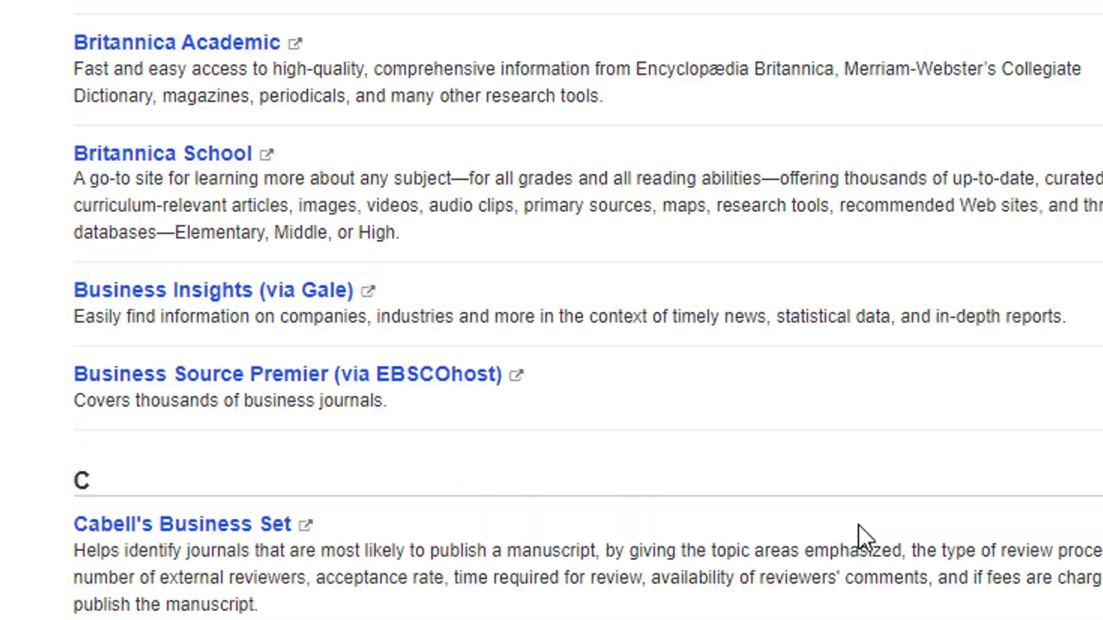
scroll(859, 525, "up", 10)
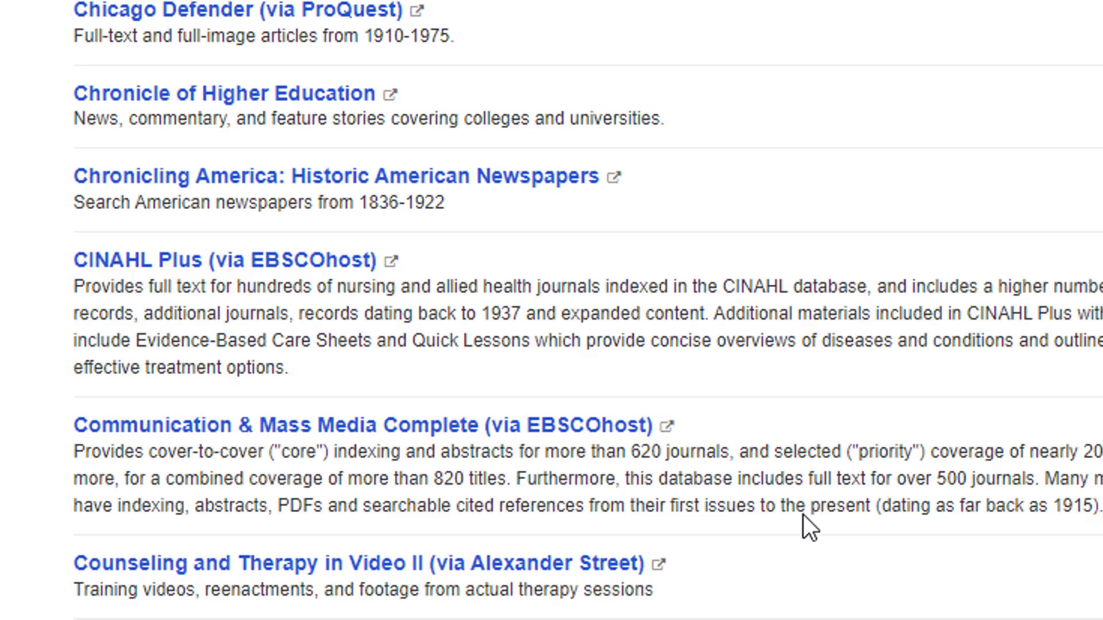
scroll(803, 515, "down", 10)
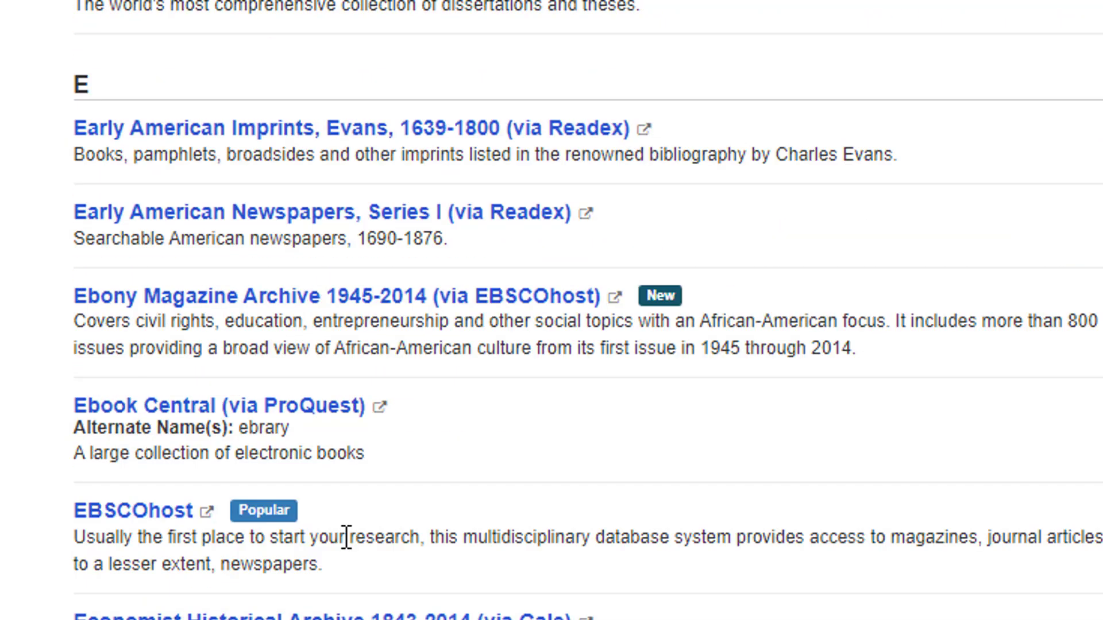
scroll(346, 539, "down", 3)
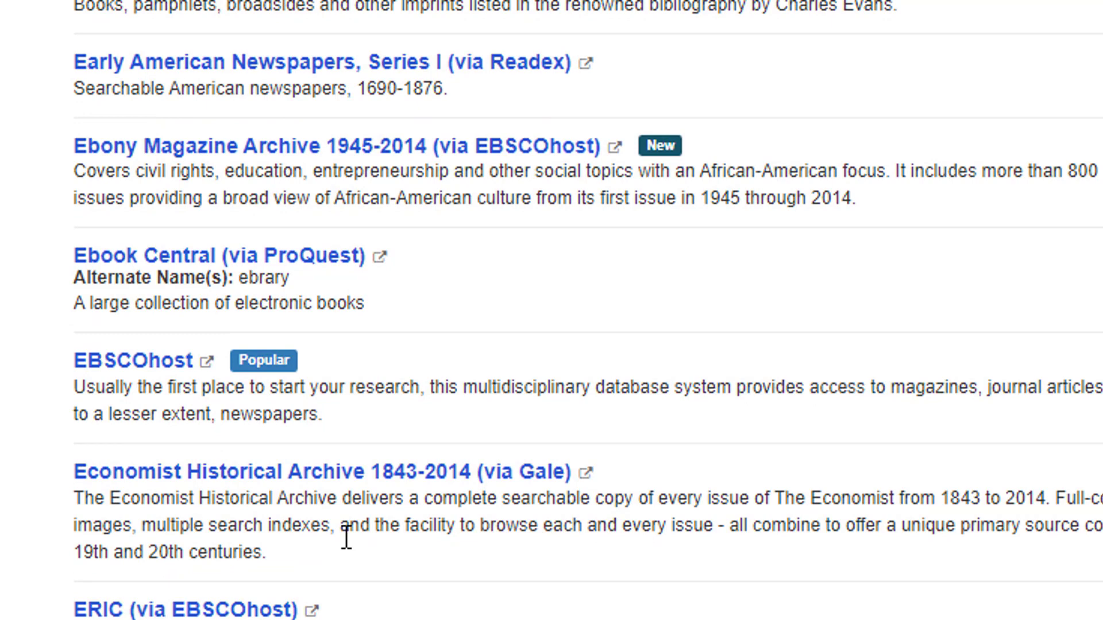
left_click(185, 365)
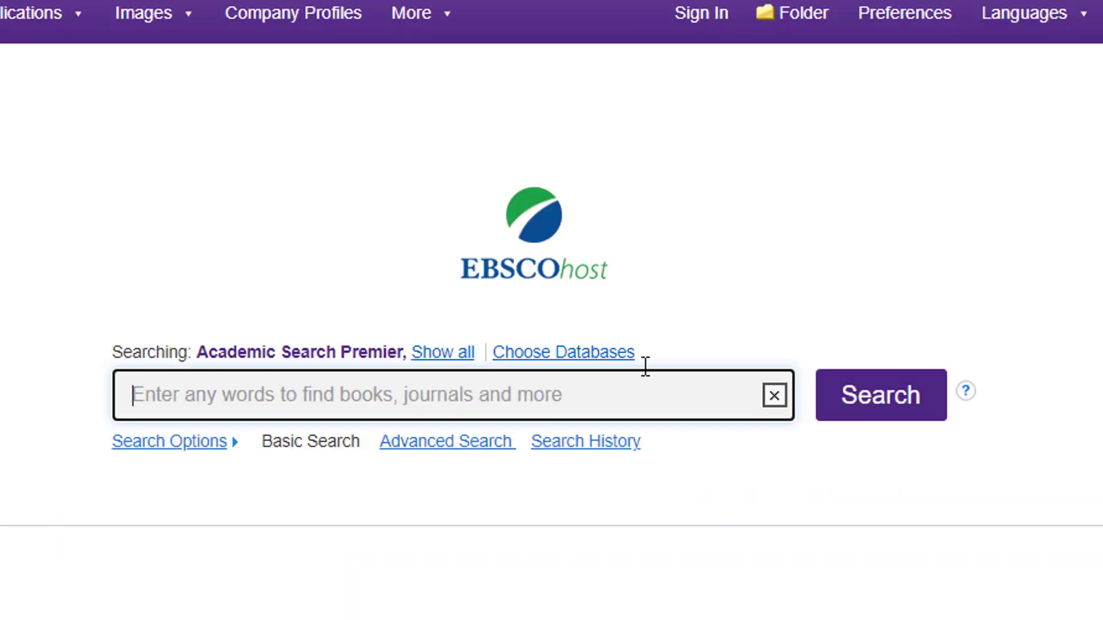
Search EBSCOhost for 'social media marketing' and open the first result on bank brand loyalty.
type("soci")
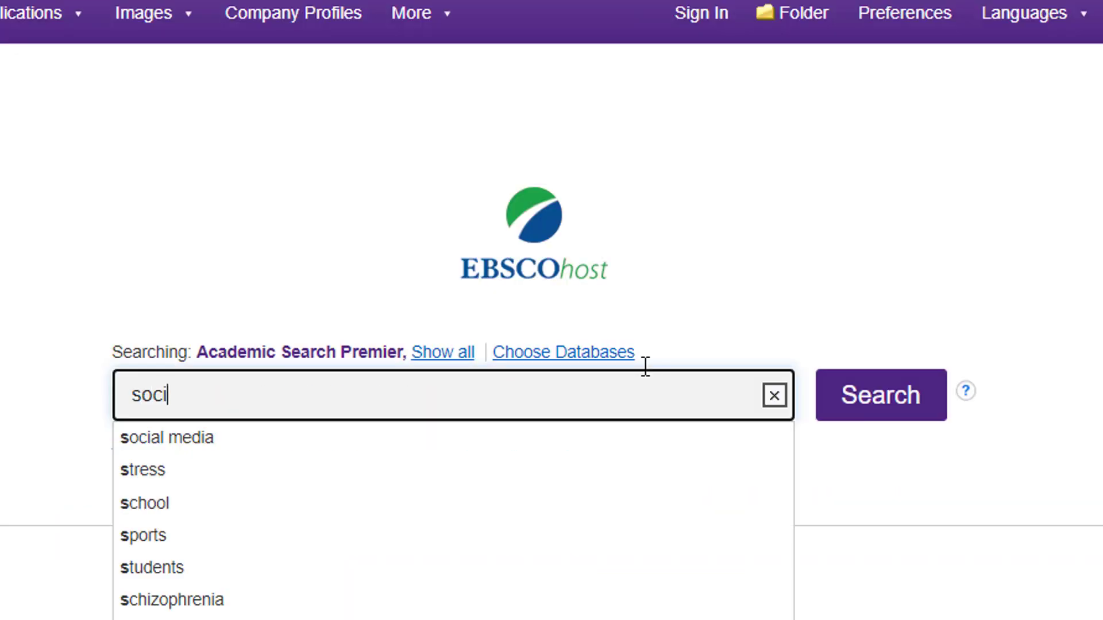
type("al media marketin")
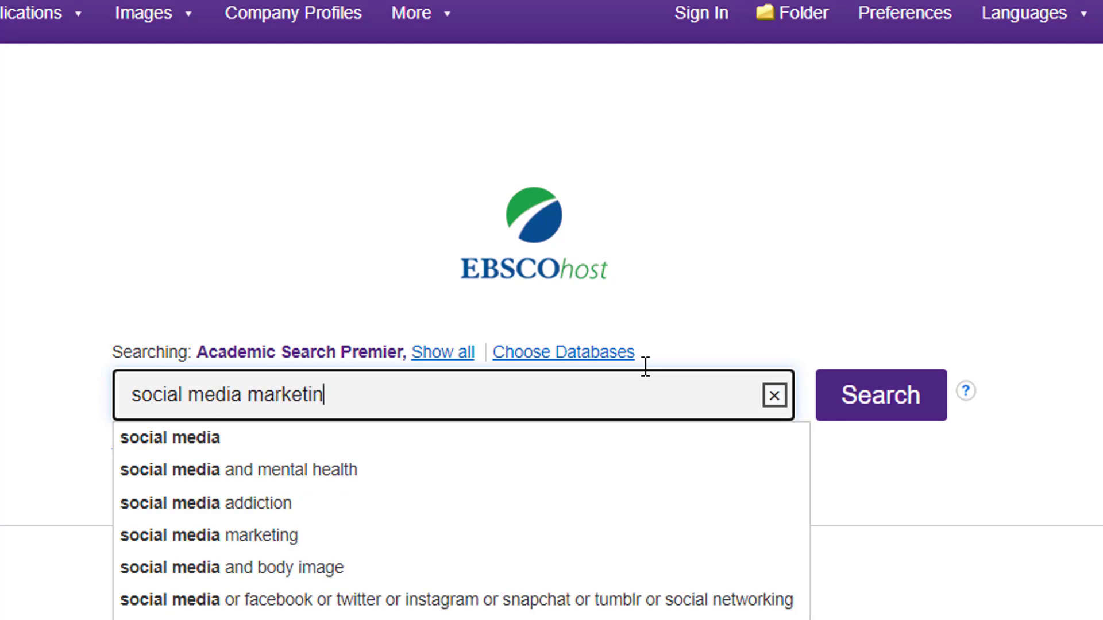
type("g")
key("Return")
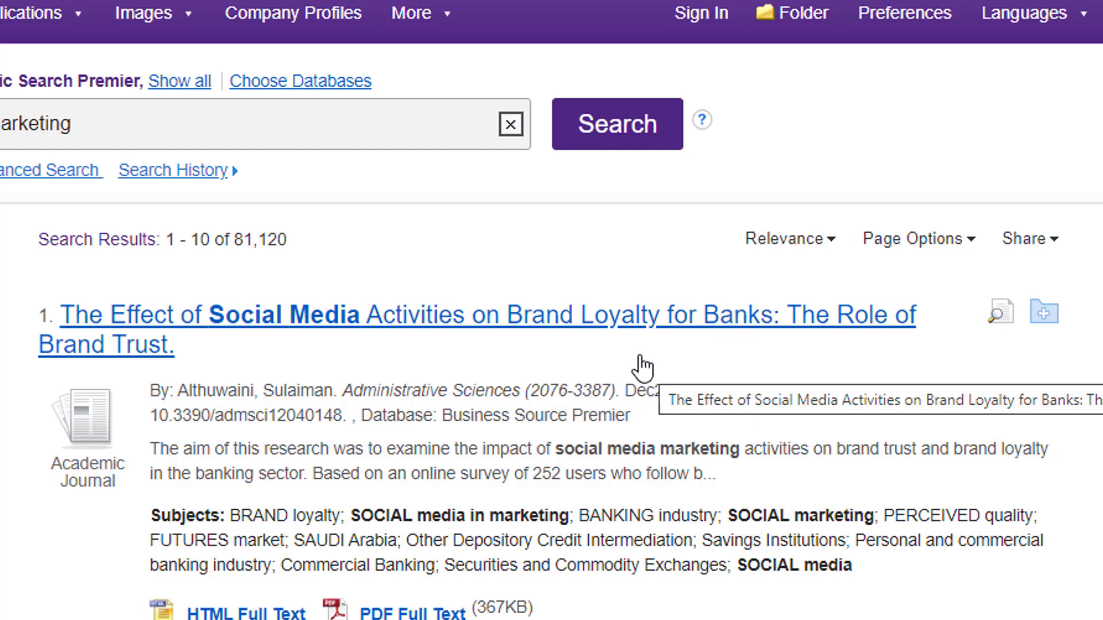
left_click(601, 328)
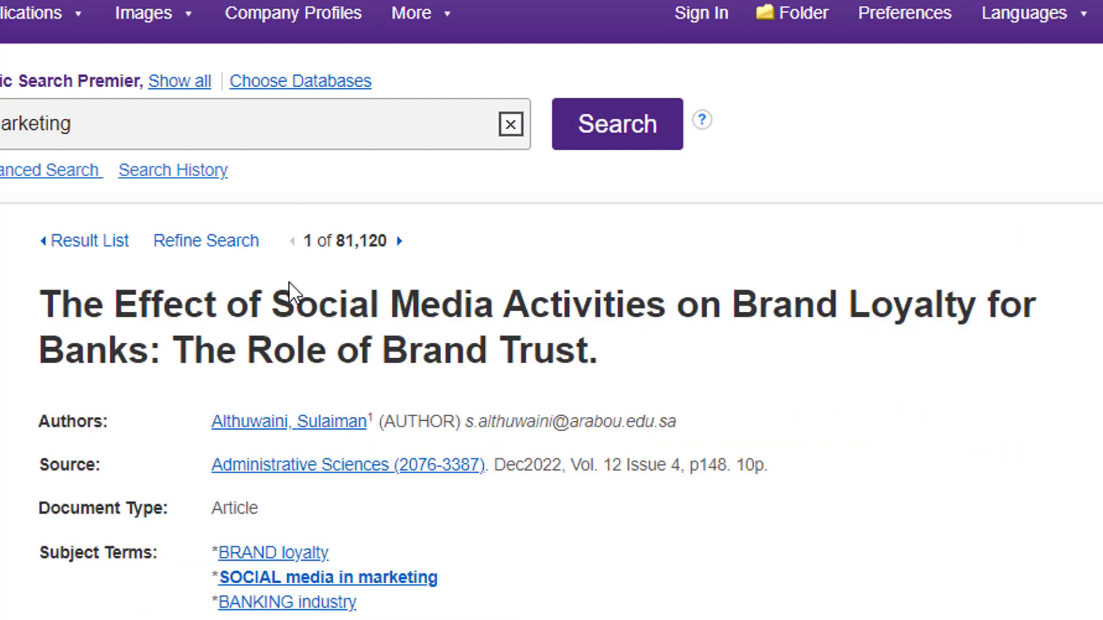
scroll(301, 293, "down", 2)
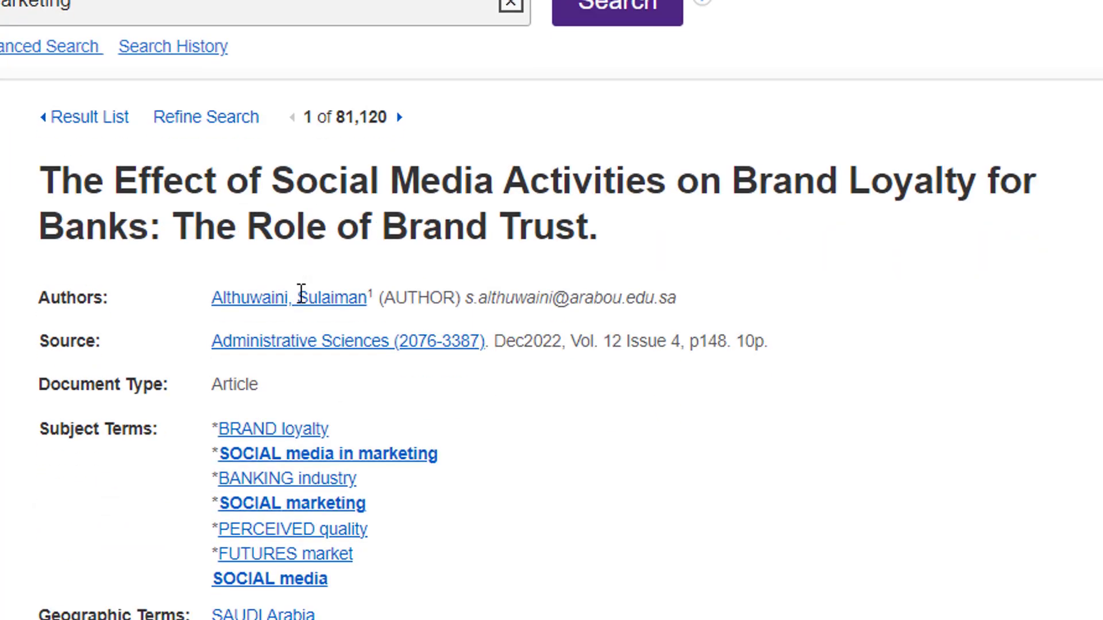
scroll(301, 293, "down", 4)
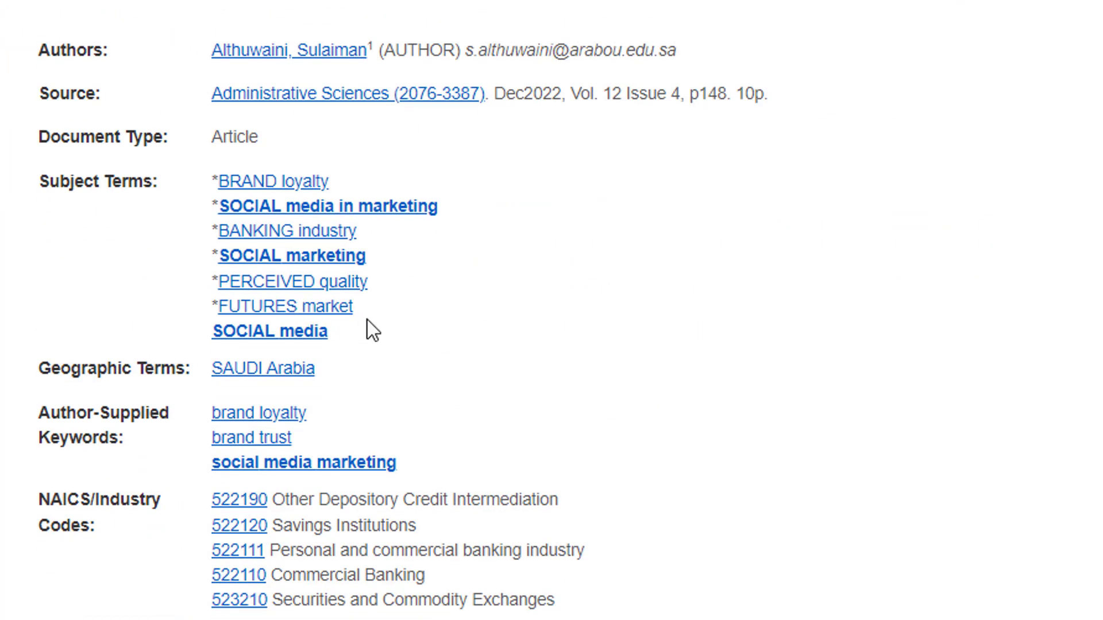
scroll(371, 330, "up", 6)
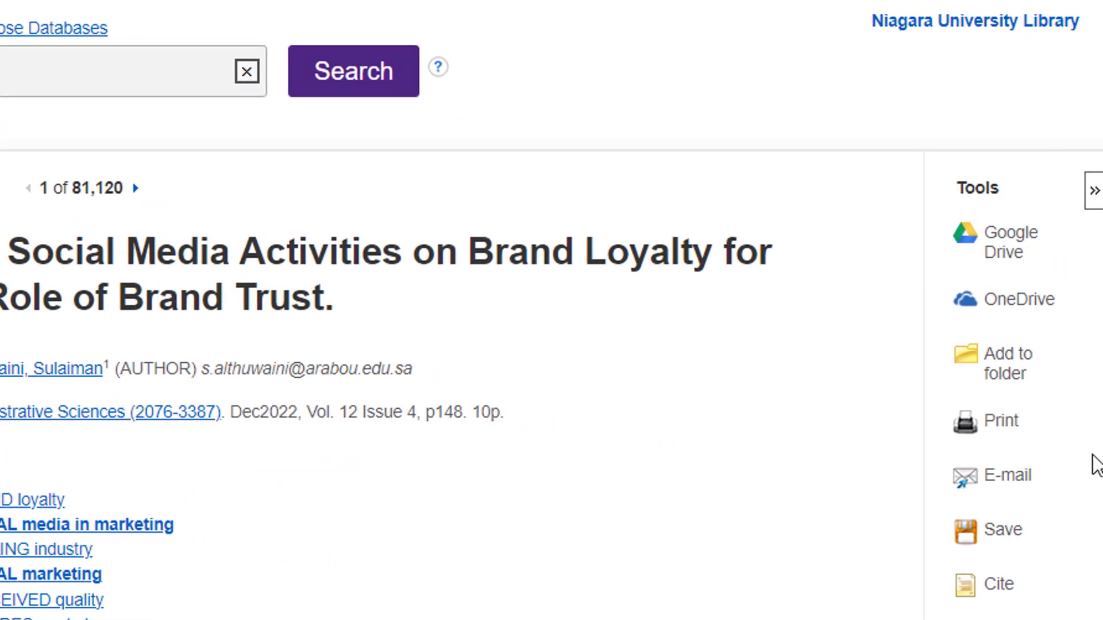
Show the article's citation formats, including APA 7th, and scroll through the styles.
left_click(999, 585)
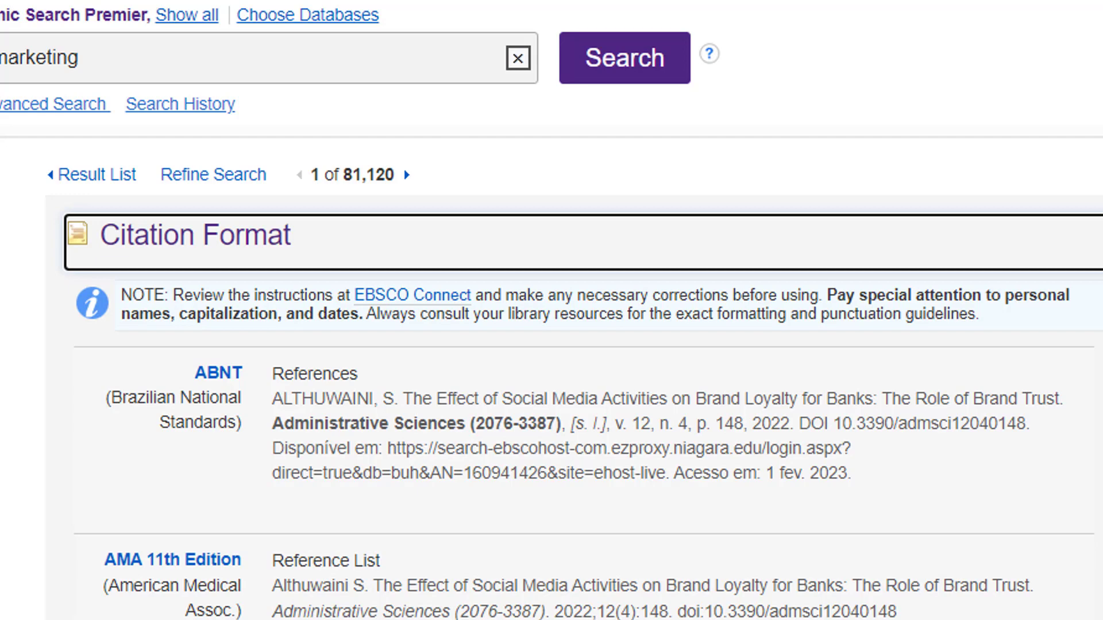
scroll(584, 476, "down", 5)
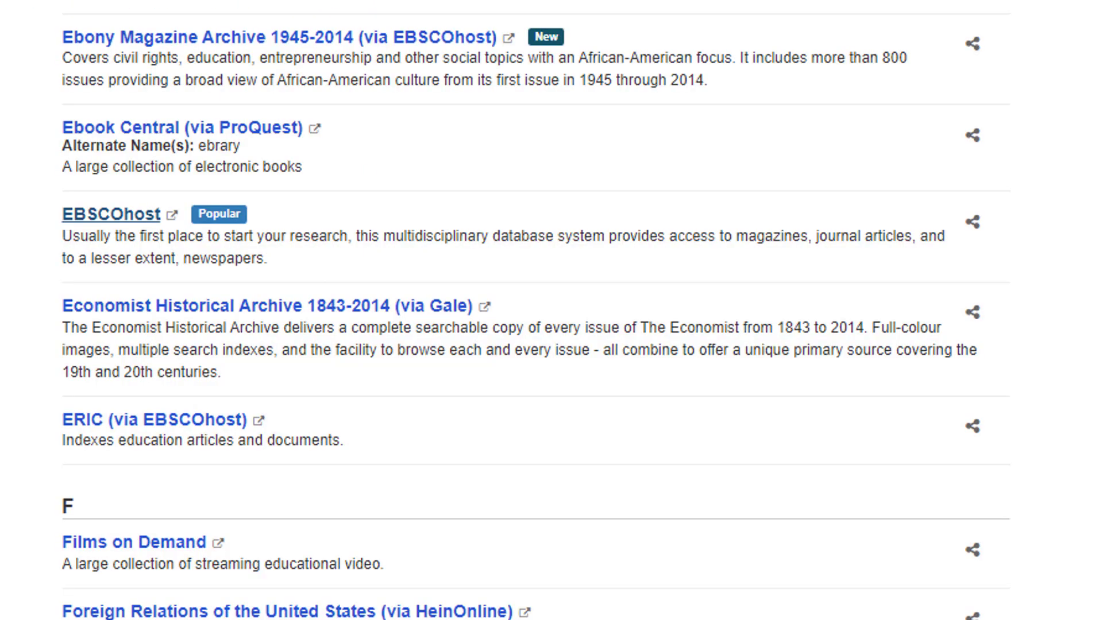
Scroll the A–Z database list to the P section and open ProQuest.
scroll(457, 193, "down", 20)
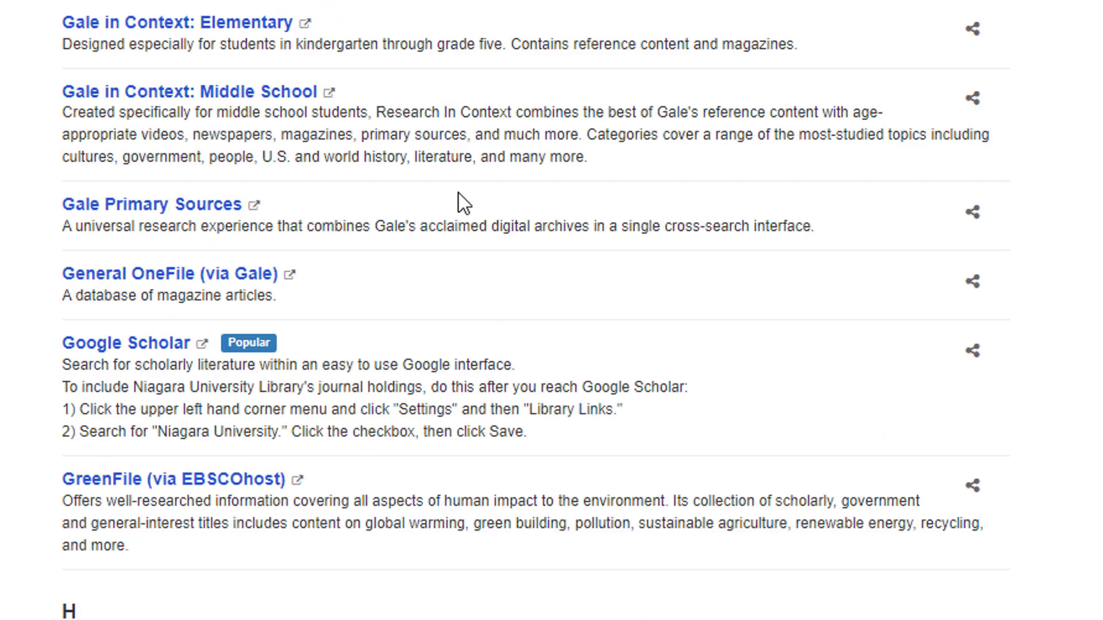
scroll(459, 193, "down", 20)
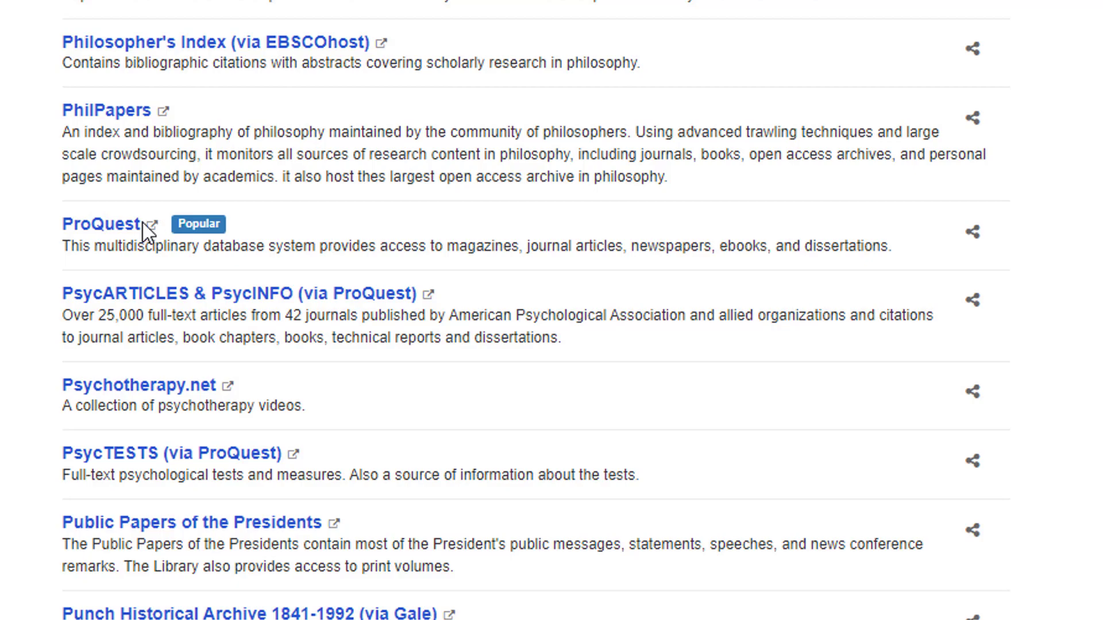
left_click(129, 228)
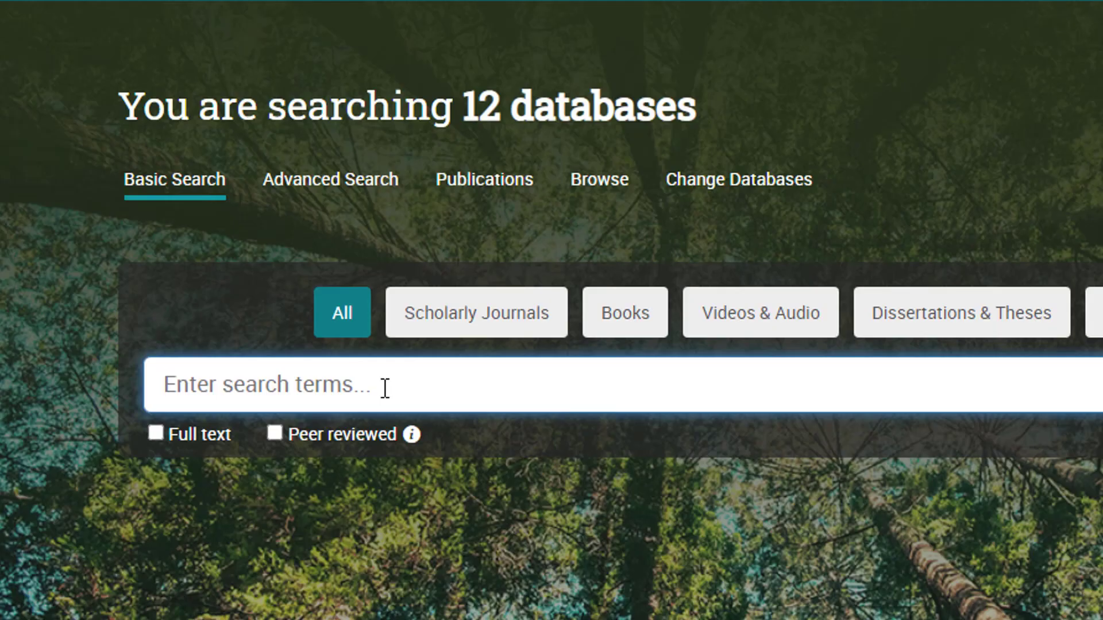
Search ProQuest for 'exercise and depression', open the intensive exercise article and bring up its citation.
type("ex")
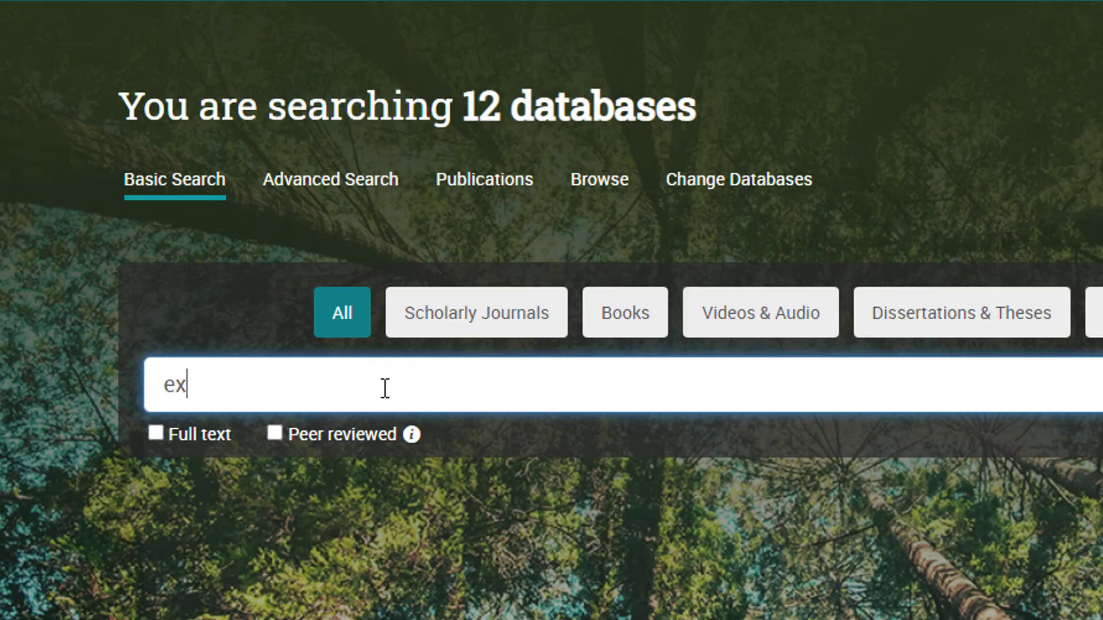
type("ercise and depression")
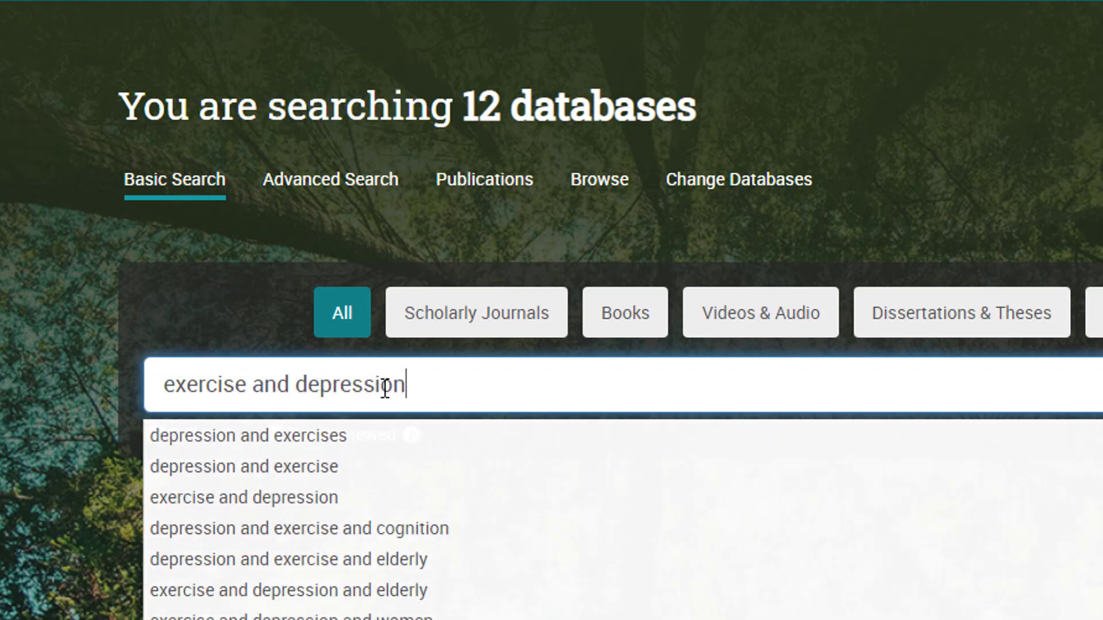
key("Return")
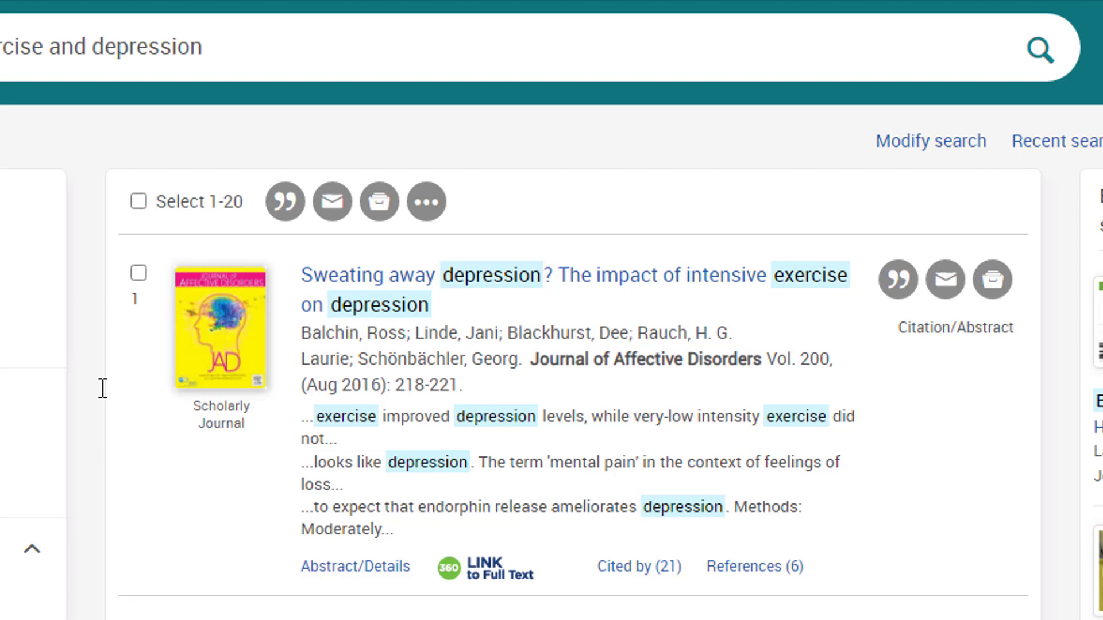
left_click(379, 305)
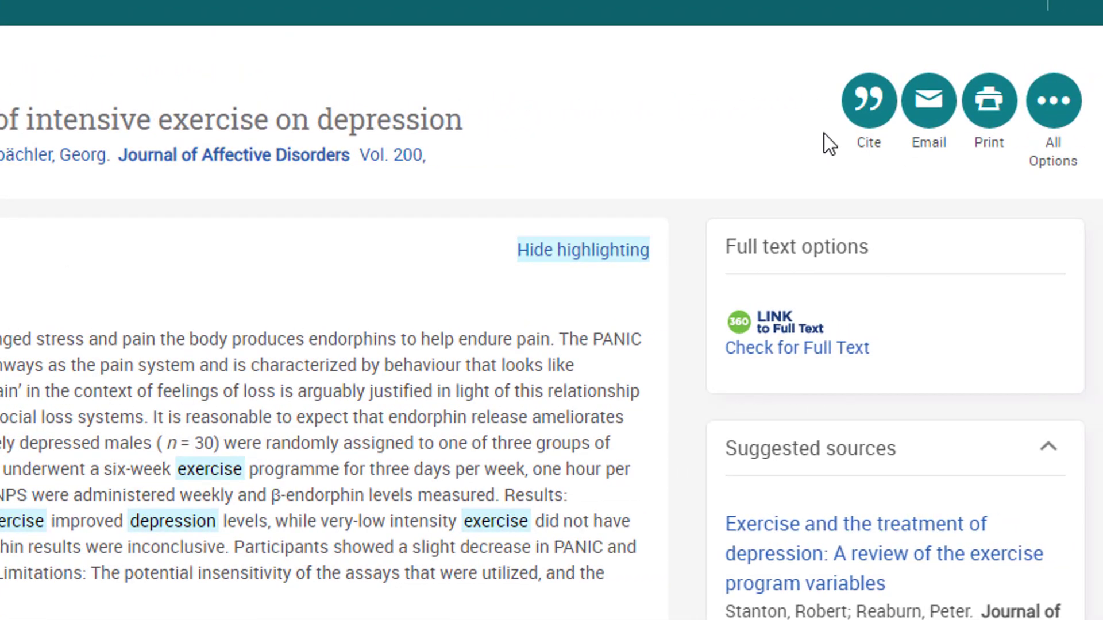
left_click(881, 100)
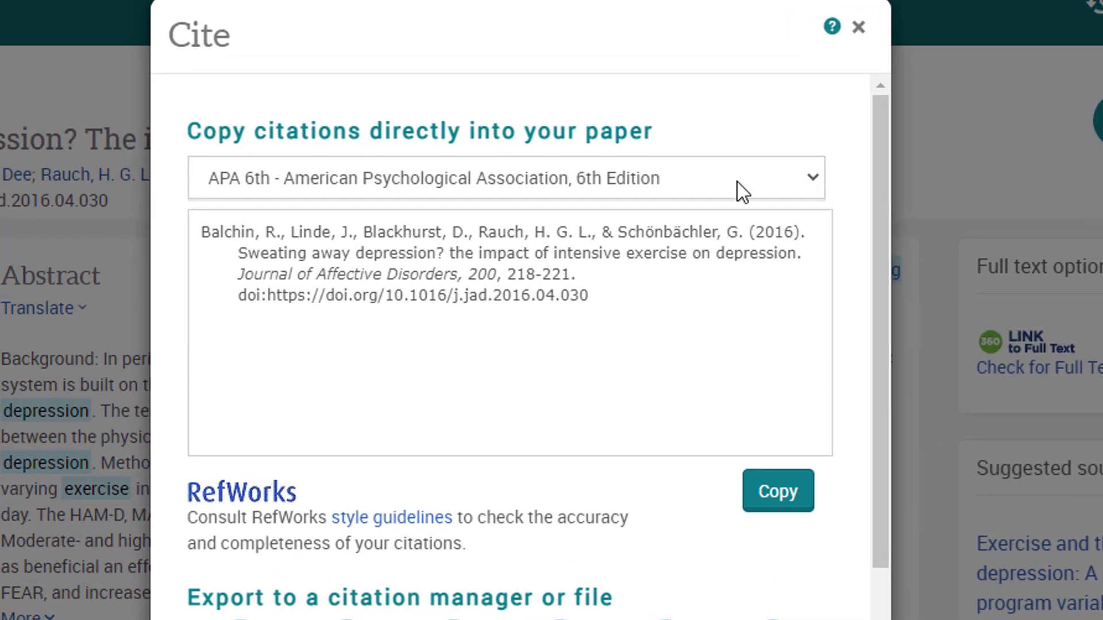
Change the ProQuest citation style from APA 6th to MLA 9th - Title Casing.
left_click(623, 182)
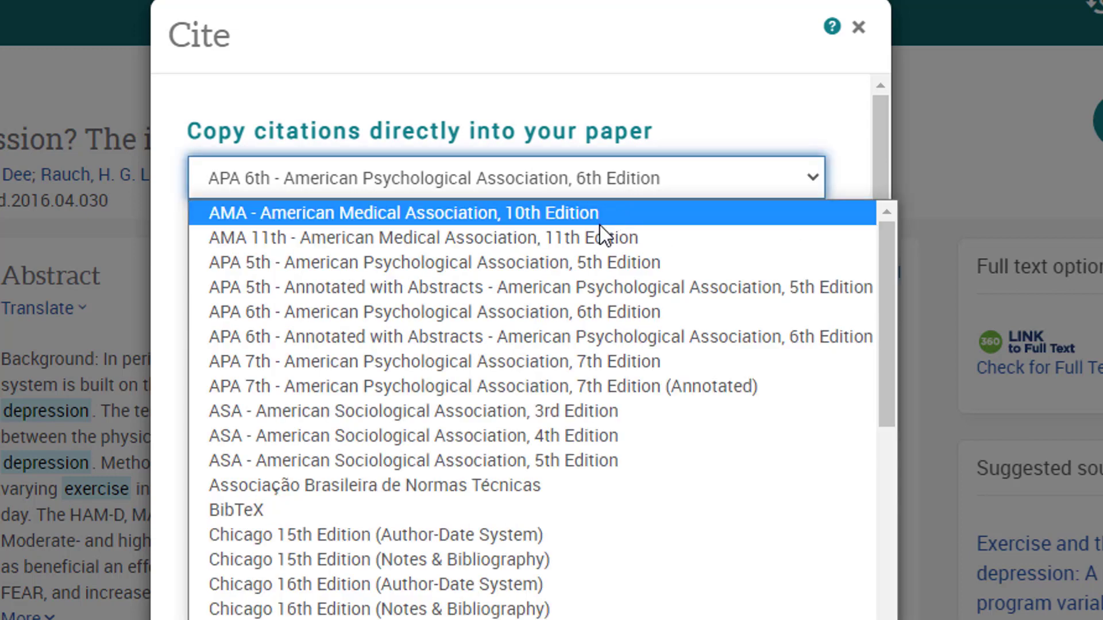
scroll(605, 285, "down", 1)
scroll(601, 294, "down", 10)
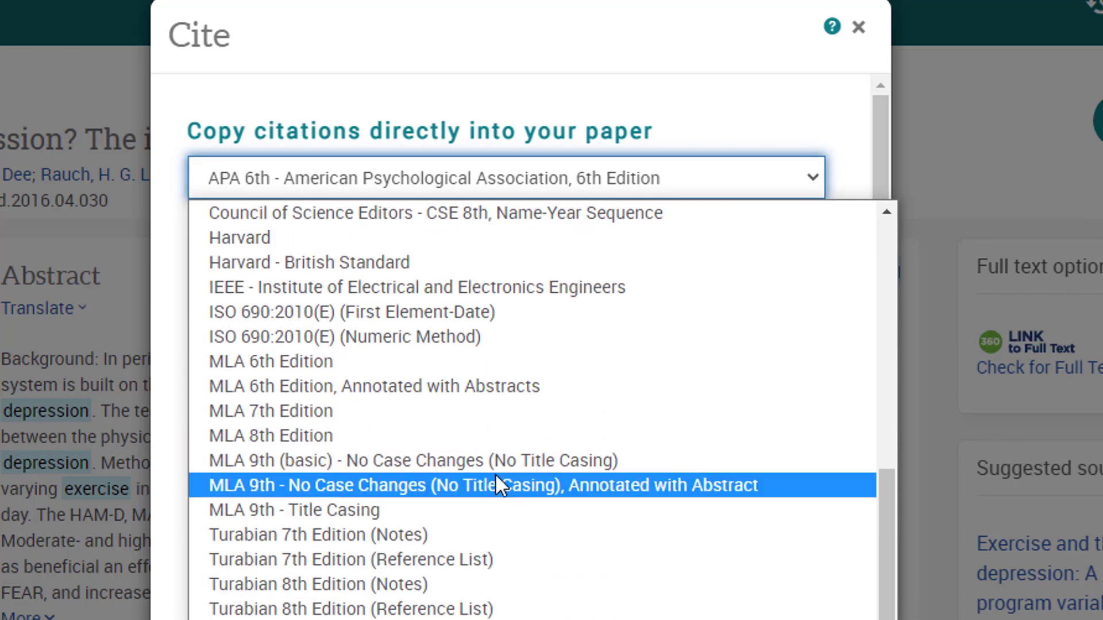
left_click(480, 509)
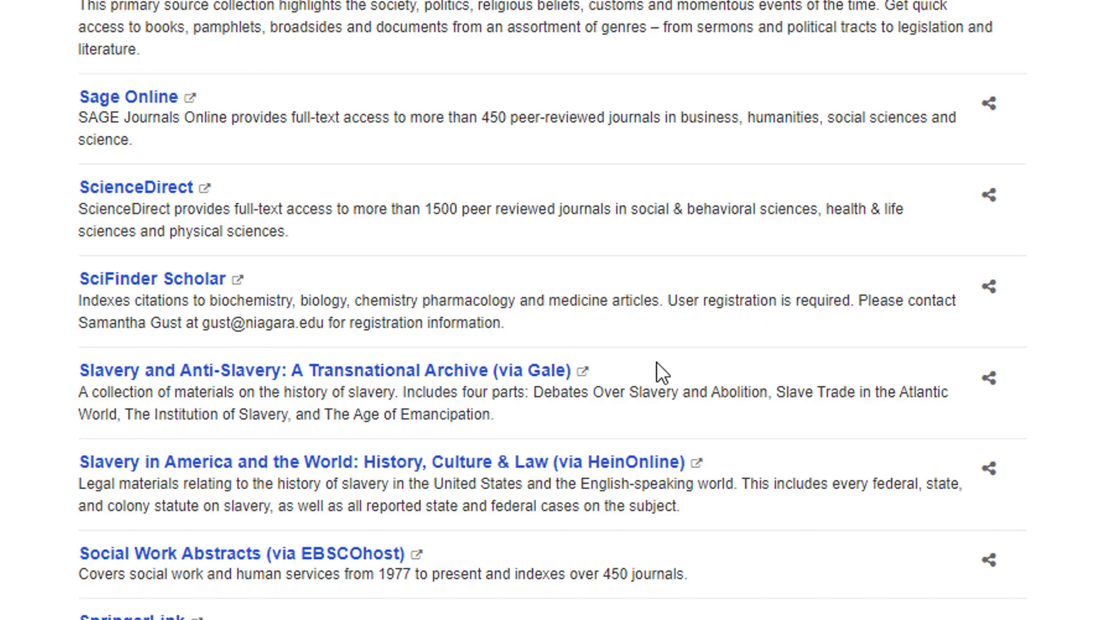
Open Statista from the database list and search for 'dogs'.
scroll(660, 374, "down", 4)
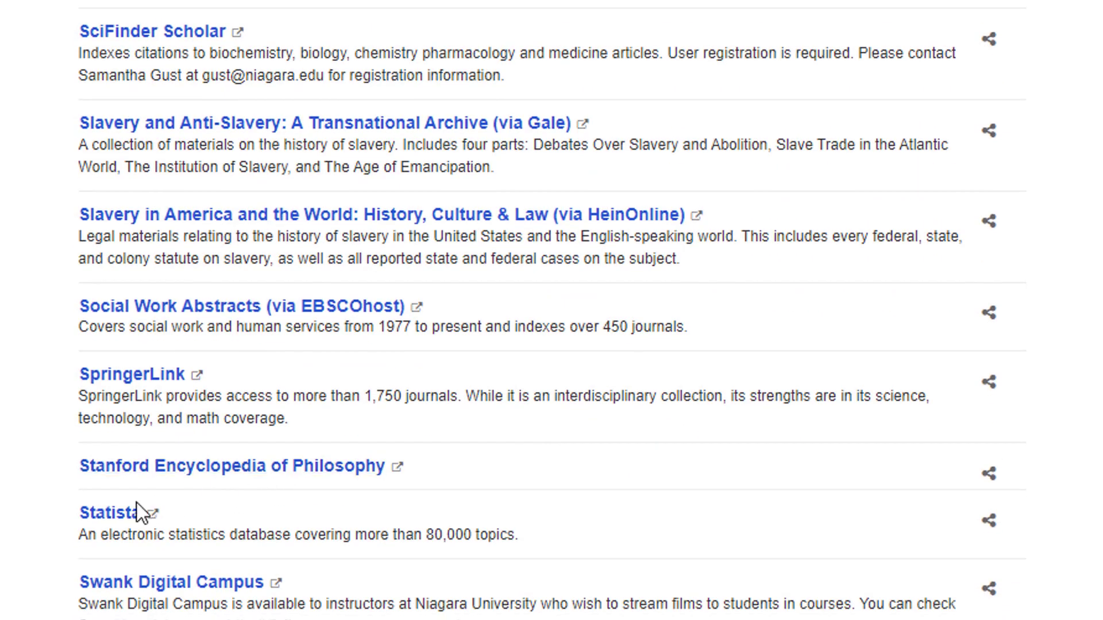
left_click(124, 518)
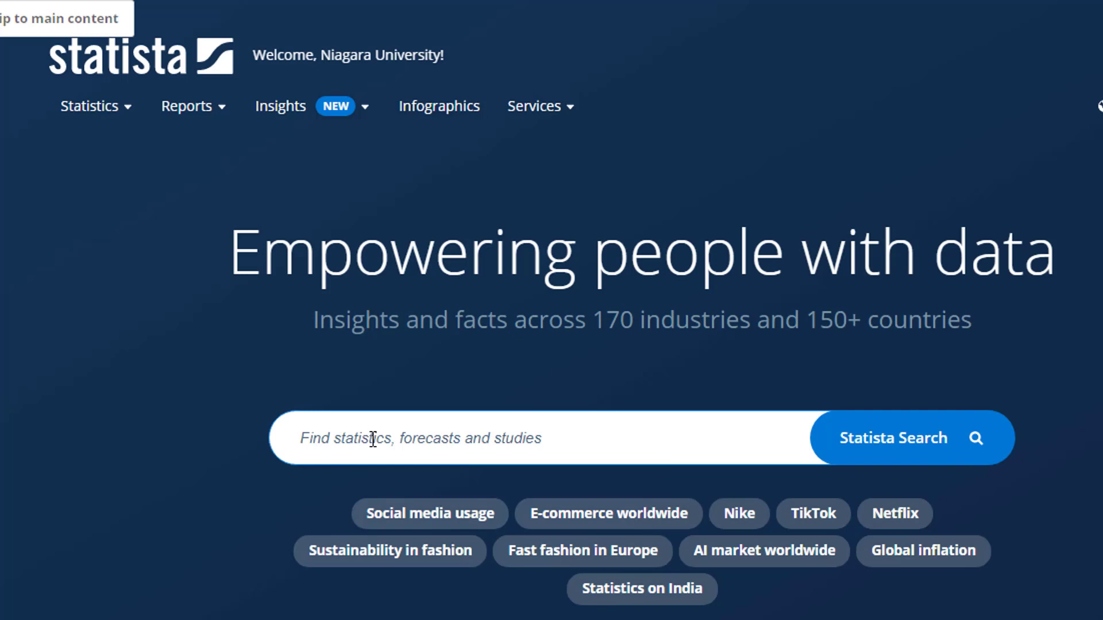
left_click(389, 432)
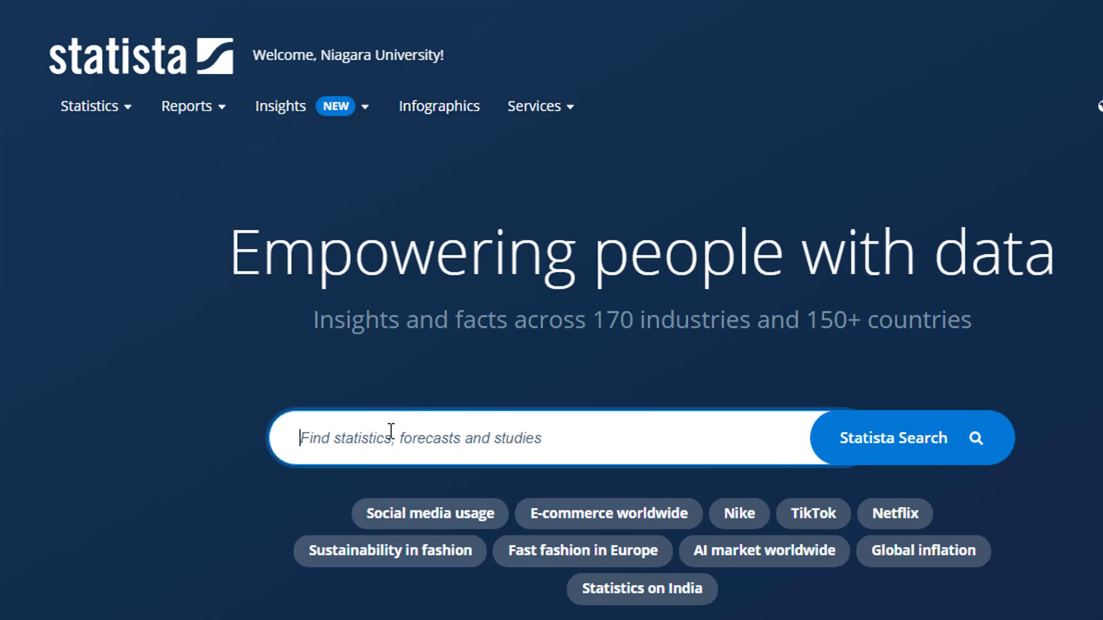
type("dogs")
key("Return")
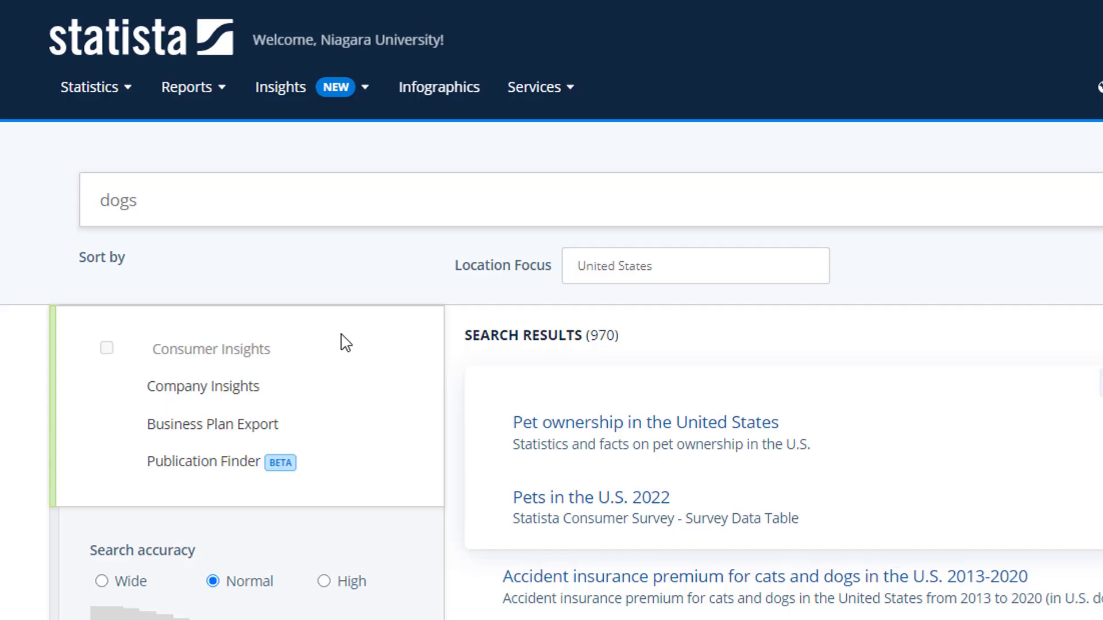
Open the 'Preference of dogs vs. cats in the U.S. 2017' statistic from the results.
scroll(619, 350, "down", 4)
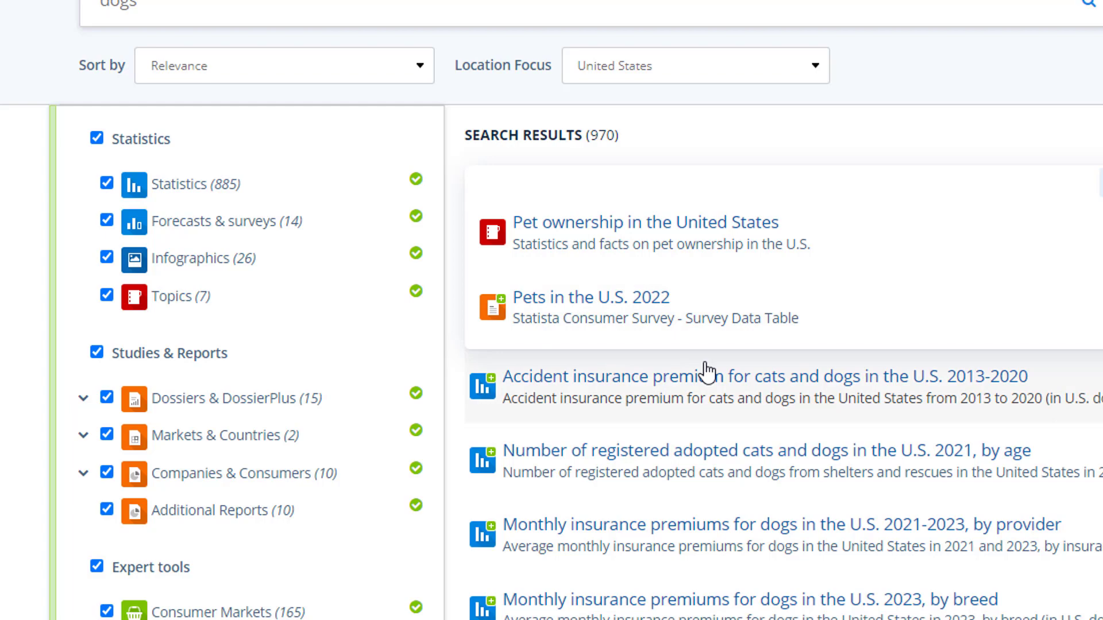
scroll(704, 374, "down", 2)
scroll(706, 372, "down", 5)
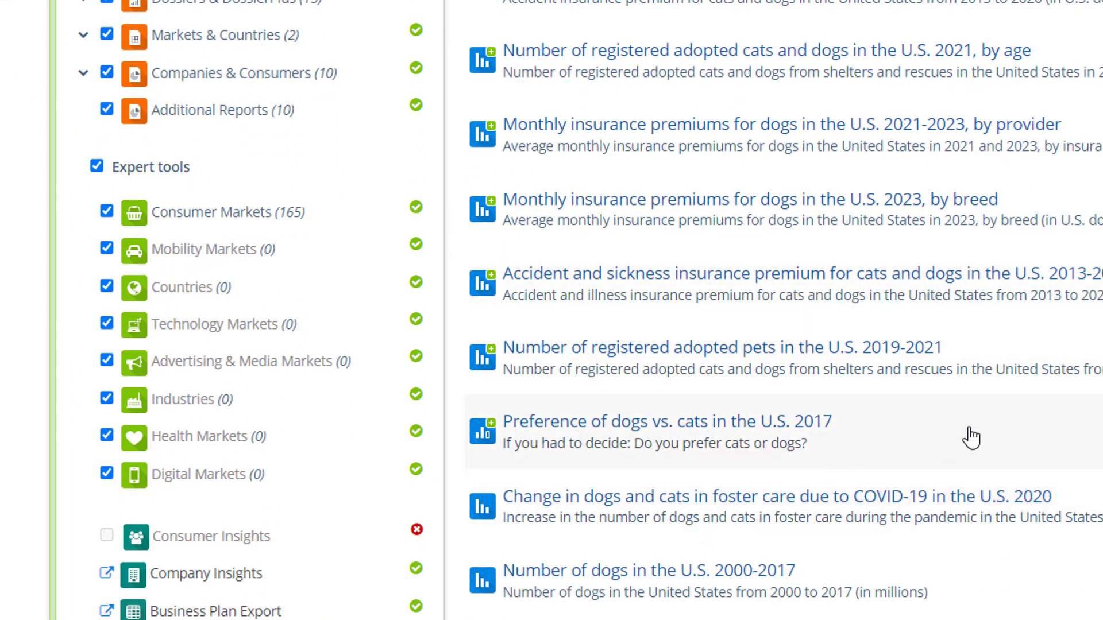
left_click(819, 428)
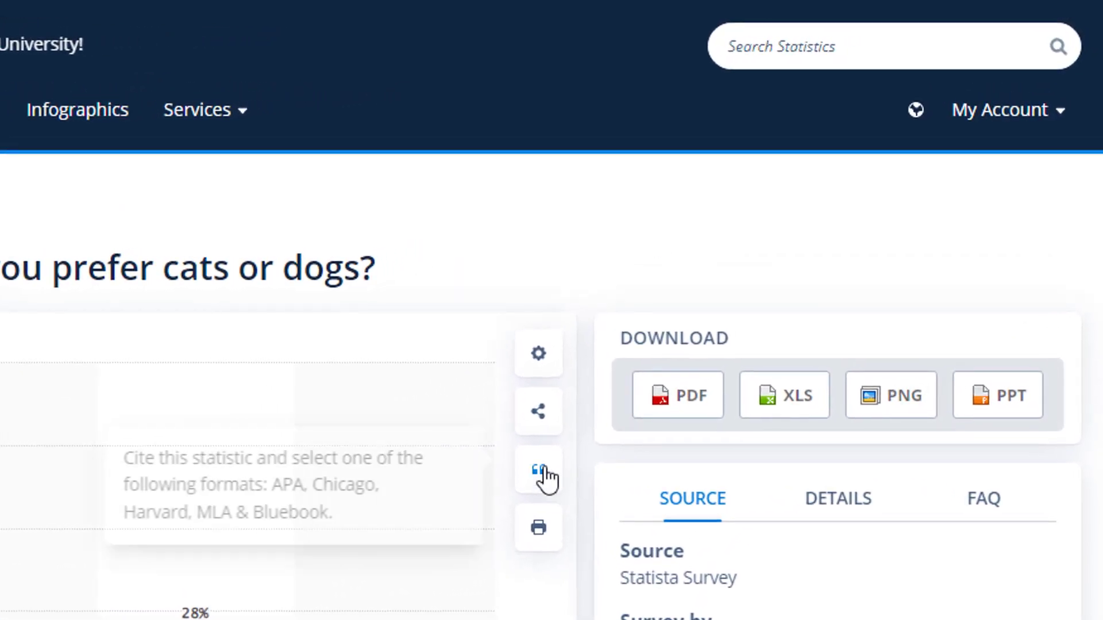
Generate an MLA citation for the cats-or-dogs statistic.
left_click(543, 470)
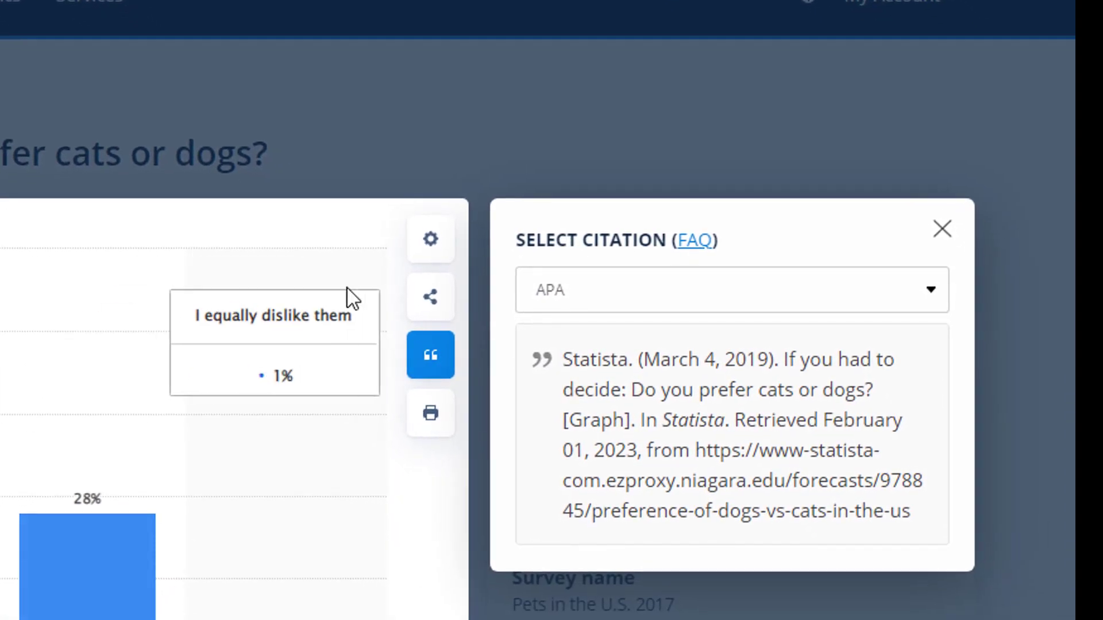
left_click(624, 290)
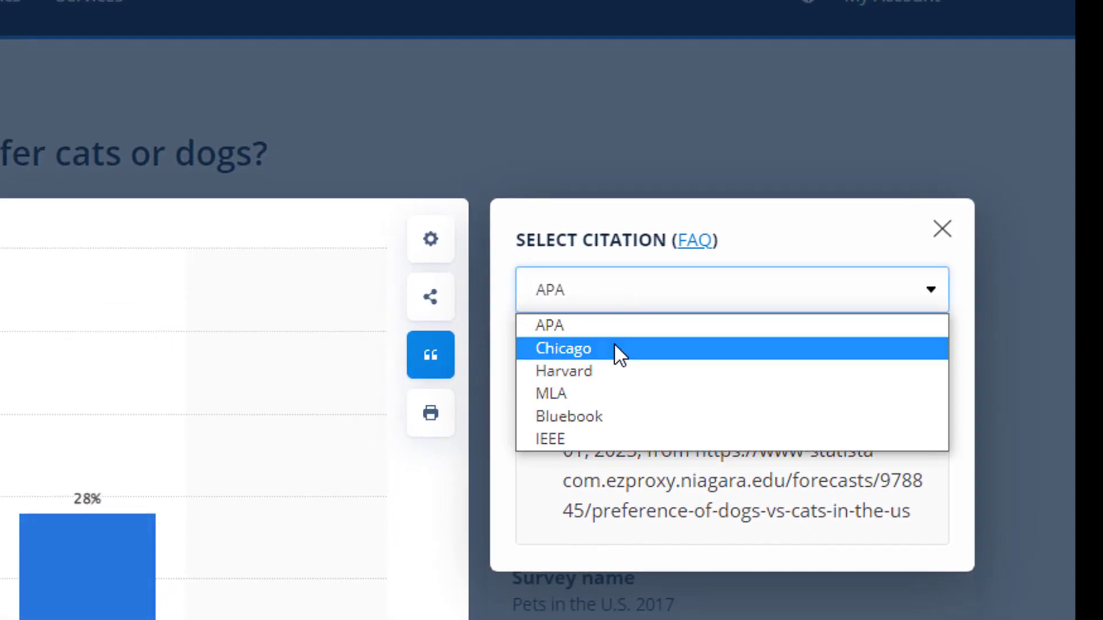
left_click(600, 388)
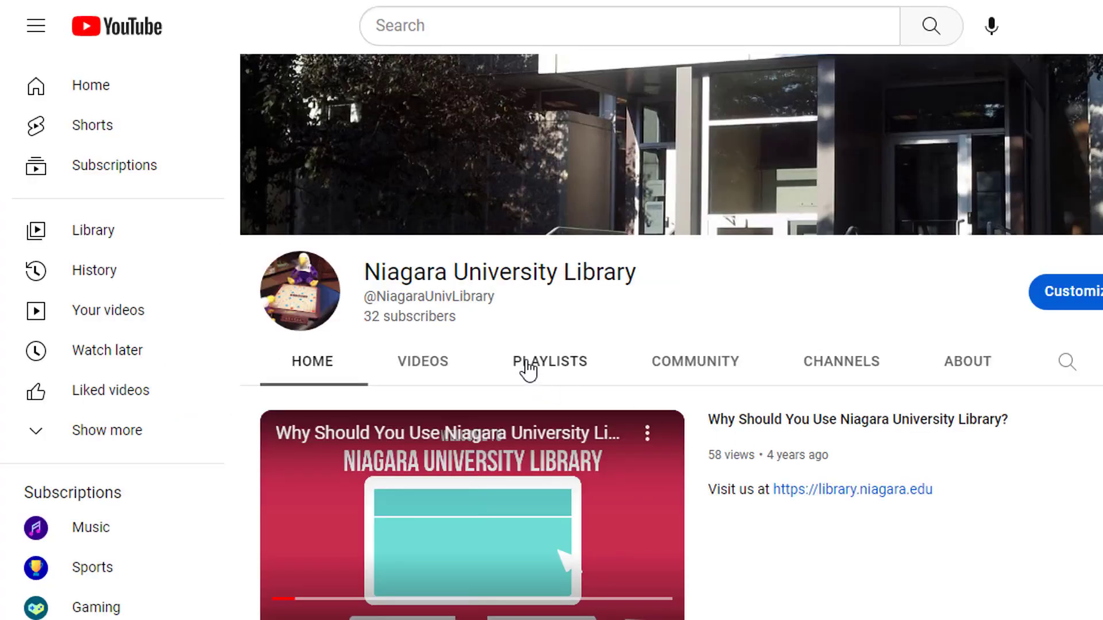
Play the 'NU Library - Using NoodleTools' playlist from the channel's Playlists section.
left_click(525, 368)
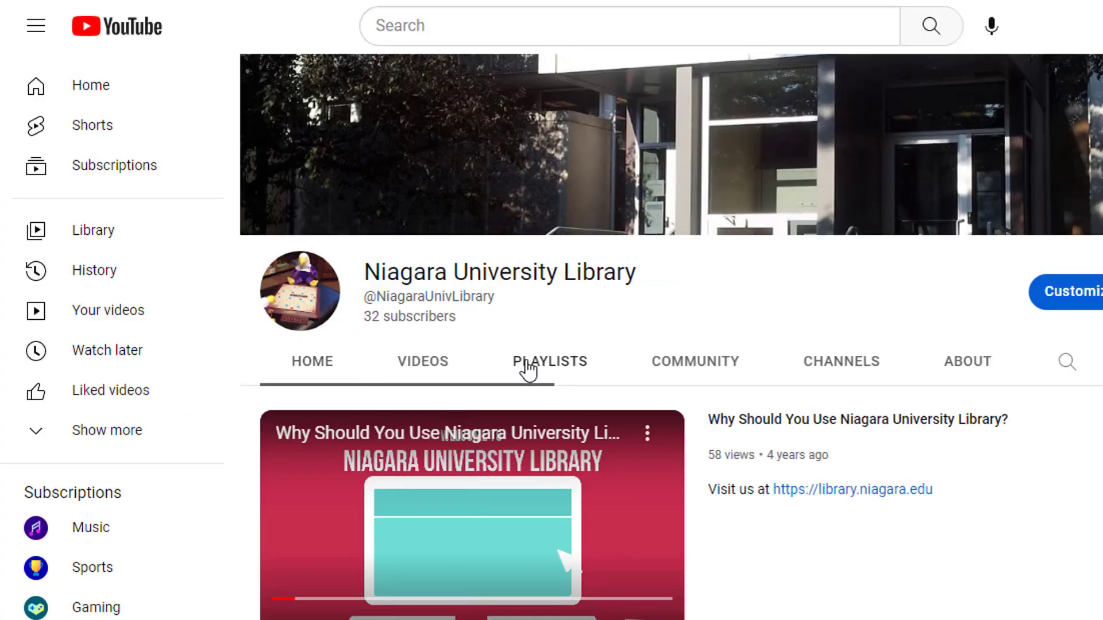
scroll(524, 369, "down", 5)
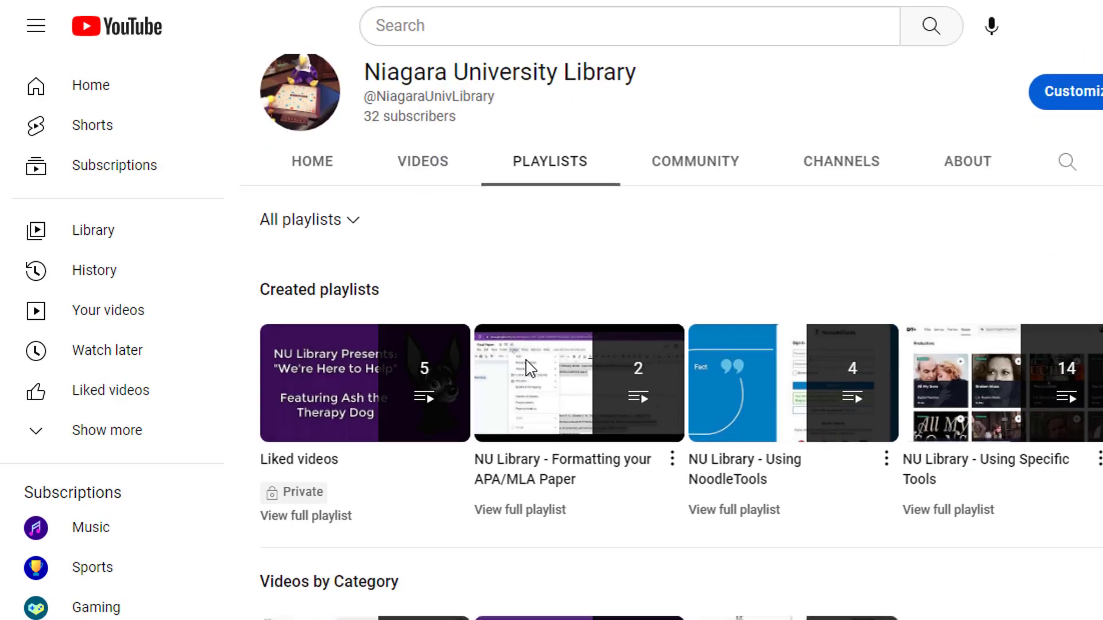
left_click(731, 386)
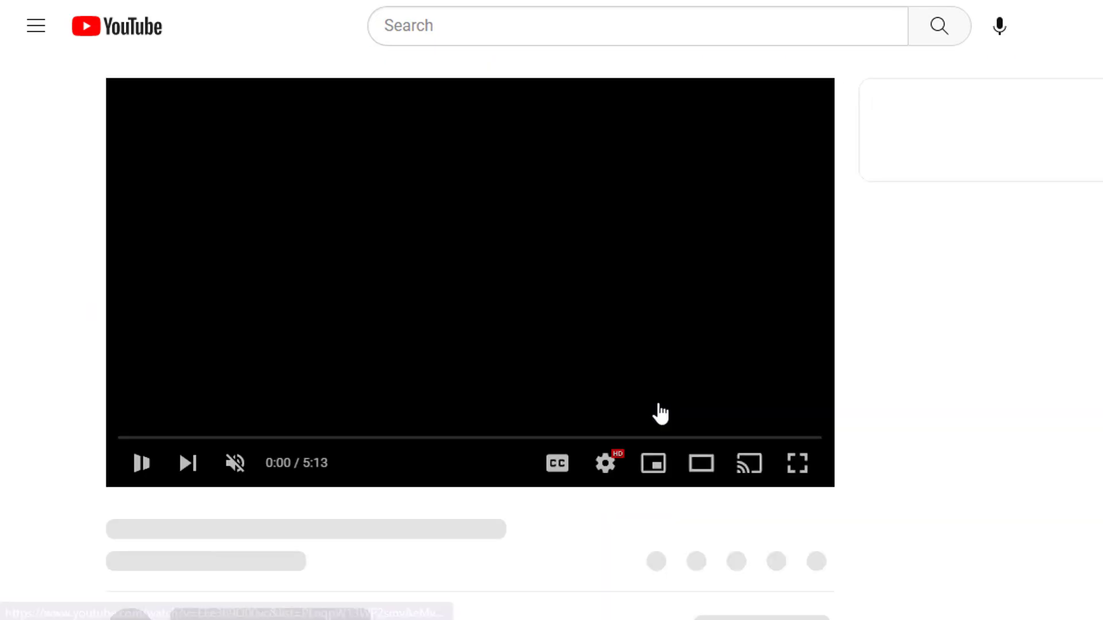